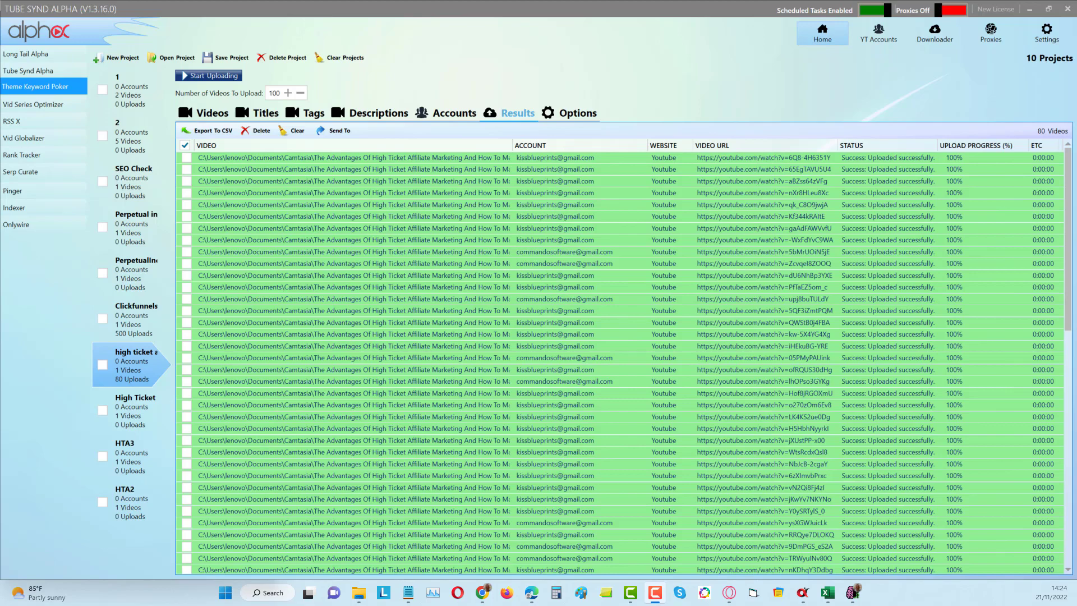
Step: Review the ClickFunnels 2.0 rank-track sheet in the keyword ranking spreadsheet, then hide it
key(alt+Tab)
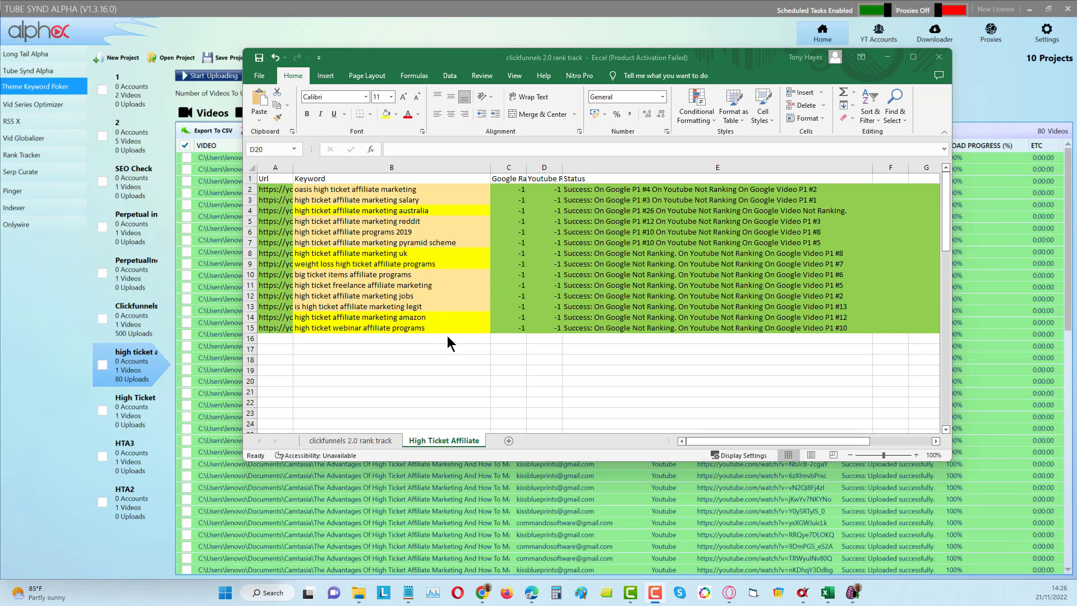
click(357, 438)
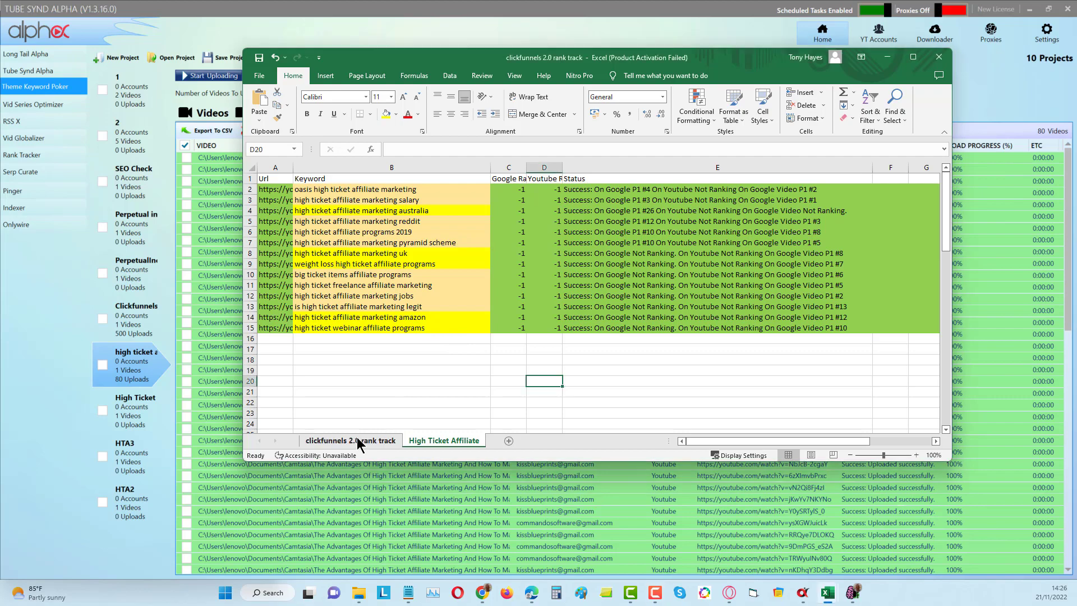
click(356, 438)
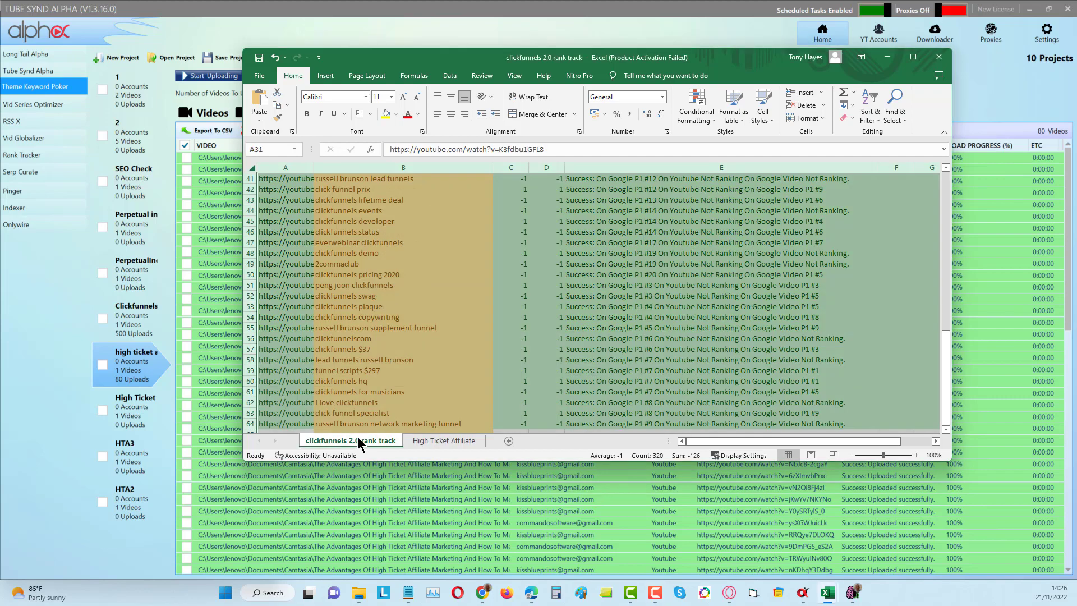
scroll(513, 269, down, 3)
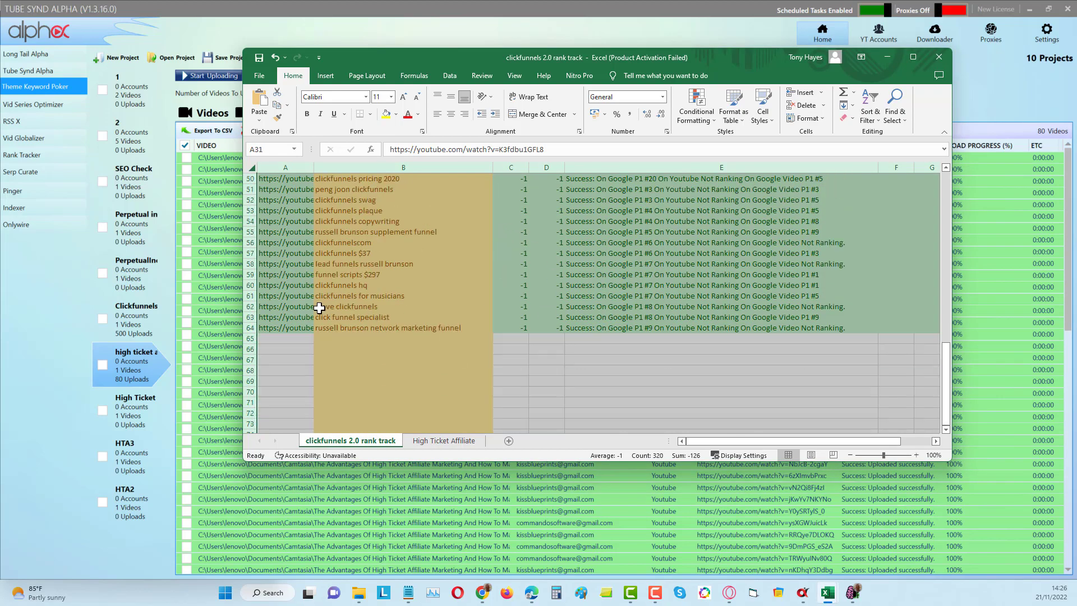
scroll(430, 315, up, 6)
scroll(429, 321, up, 6)
scroll(429, 321, down, 3)
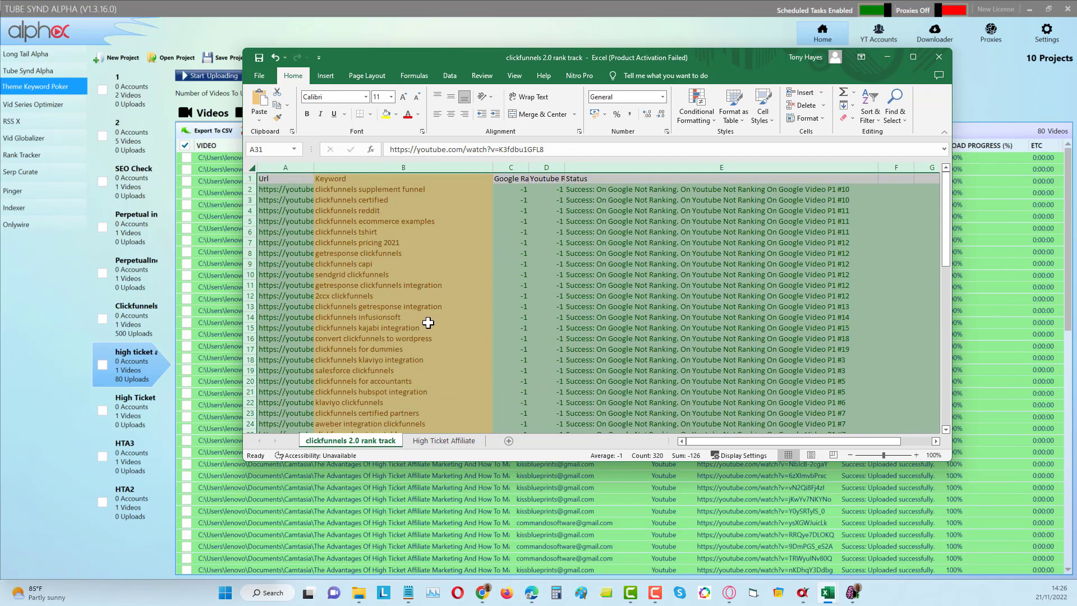
scroll(427, 322, down, 3)
scroll(427, 322, down, 3)
scroll(426, 322, down, 5)
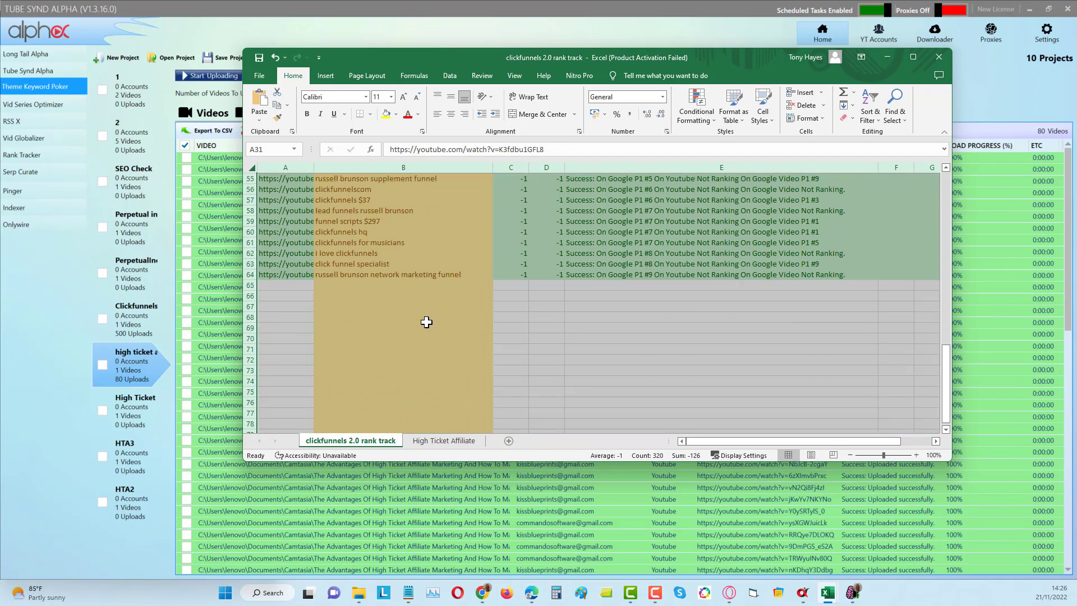
click(662, 328)
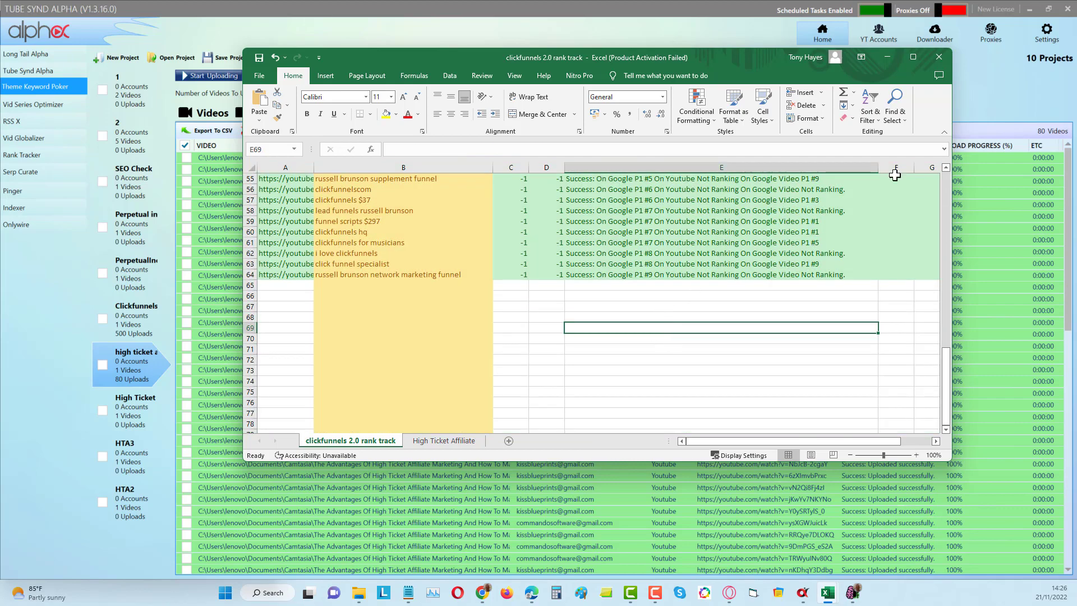
click(887, 59)
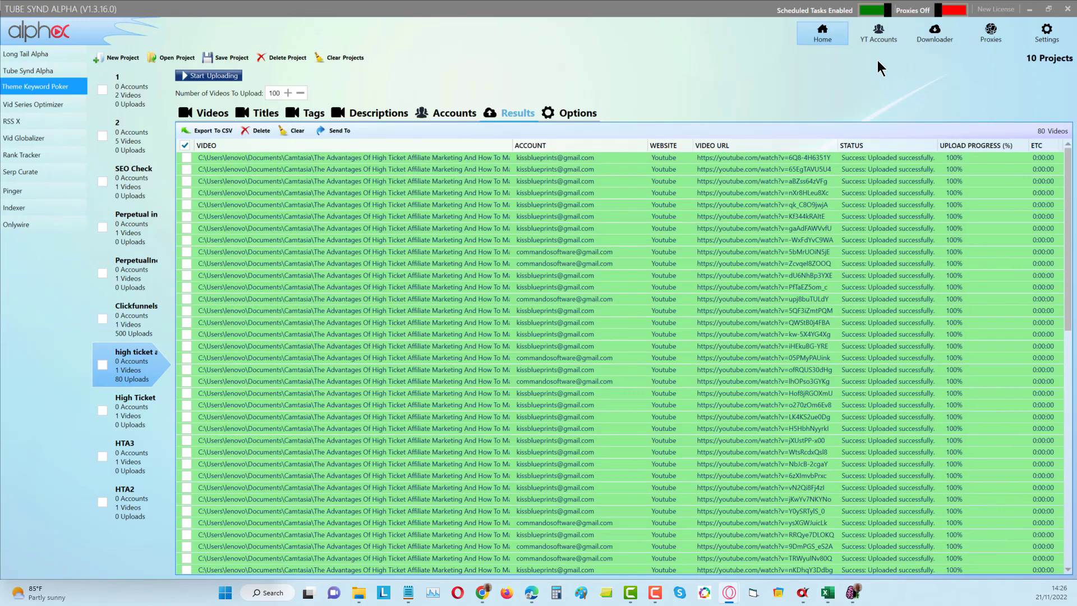
Step: Select the project's single video in the Videos list and bring up its edit settings
click(209, 113)
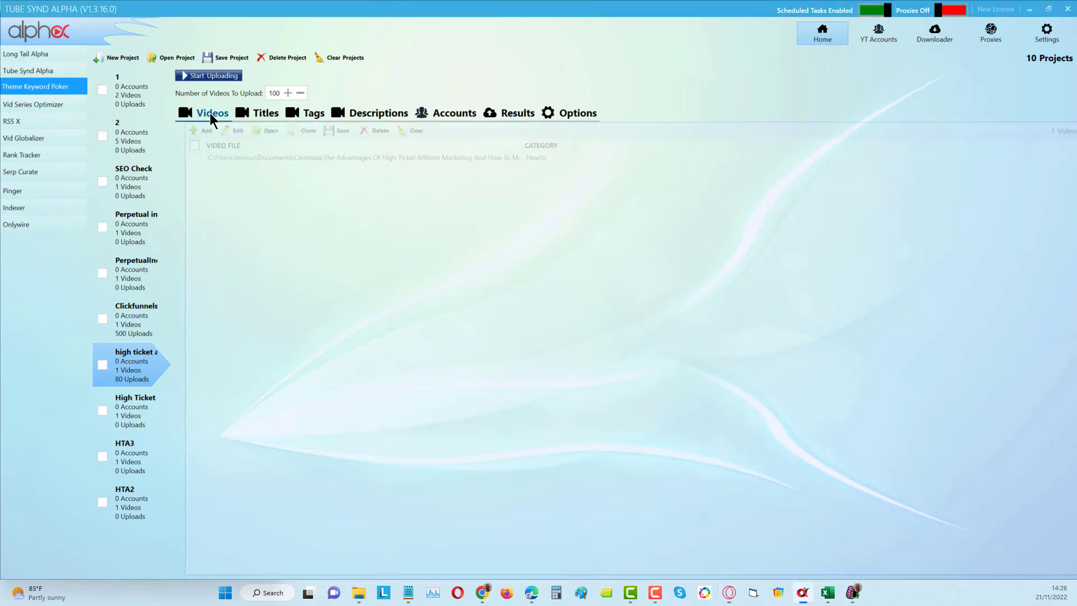
click(324, 159)
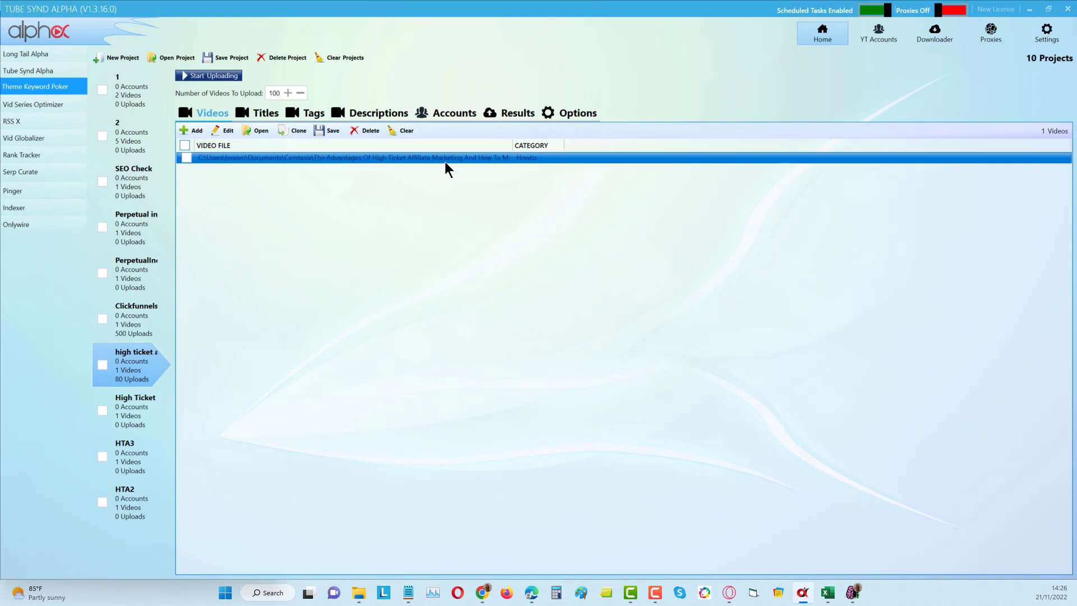
click(367, 157)
click(236, 155)
click(228, 130)
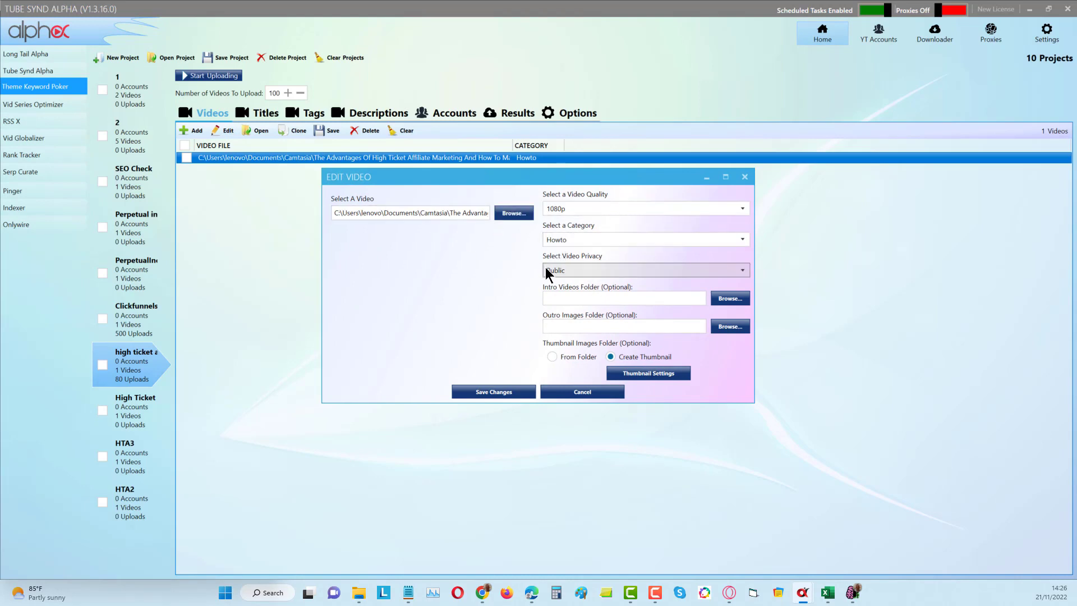
Step: Leave the thumbnail font unchanged and save the thumbnail and video settings
click(637, 373)
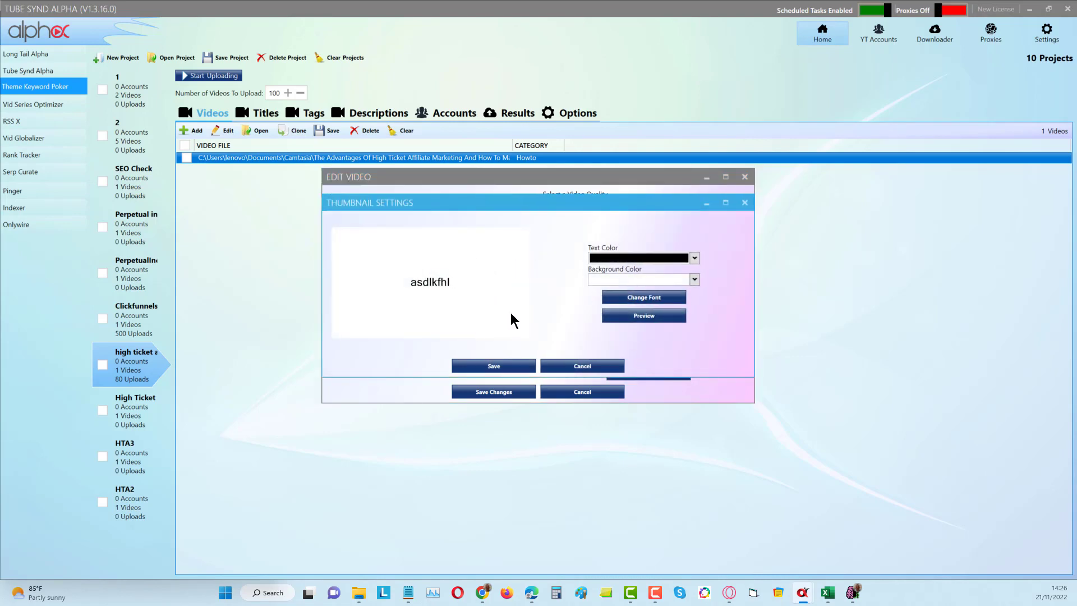
click(644, 297)
click(648, 134)
click(499, 365)
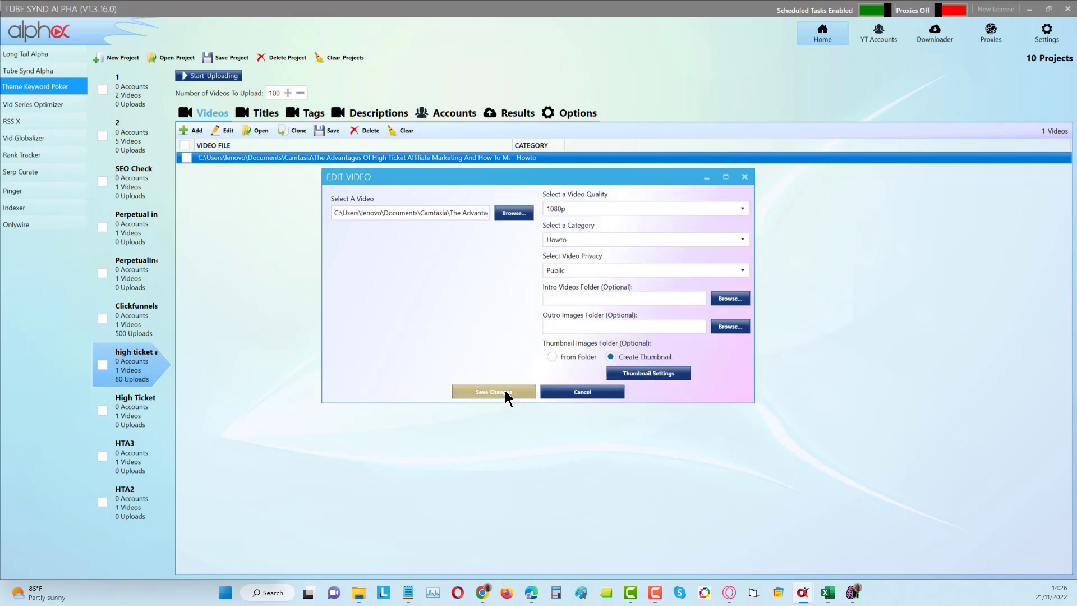
click(505, 391)
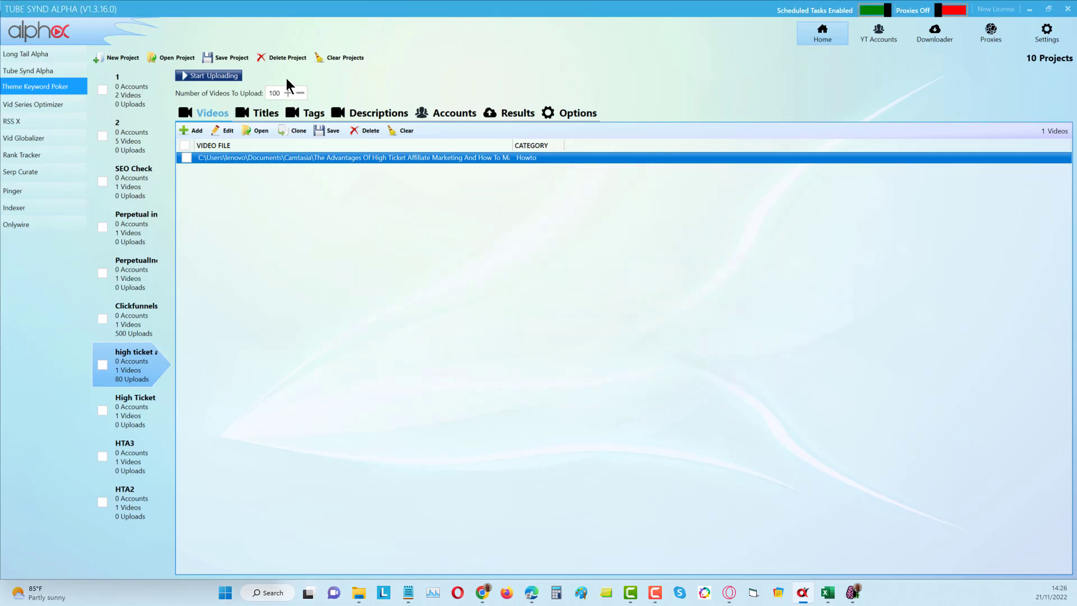
Step: Review the project's titles and upload options, then the Long Tail Alpha keyword module
click(265, 112)
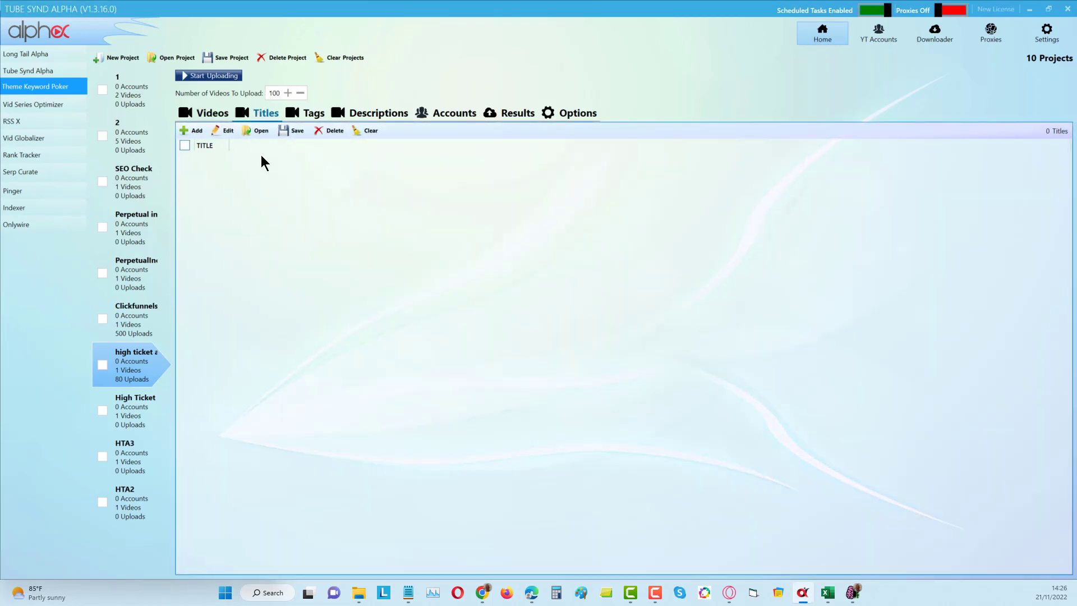
click(579, 113)
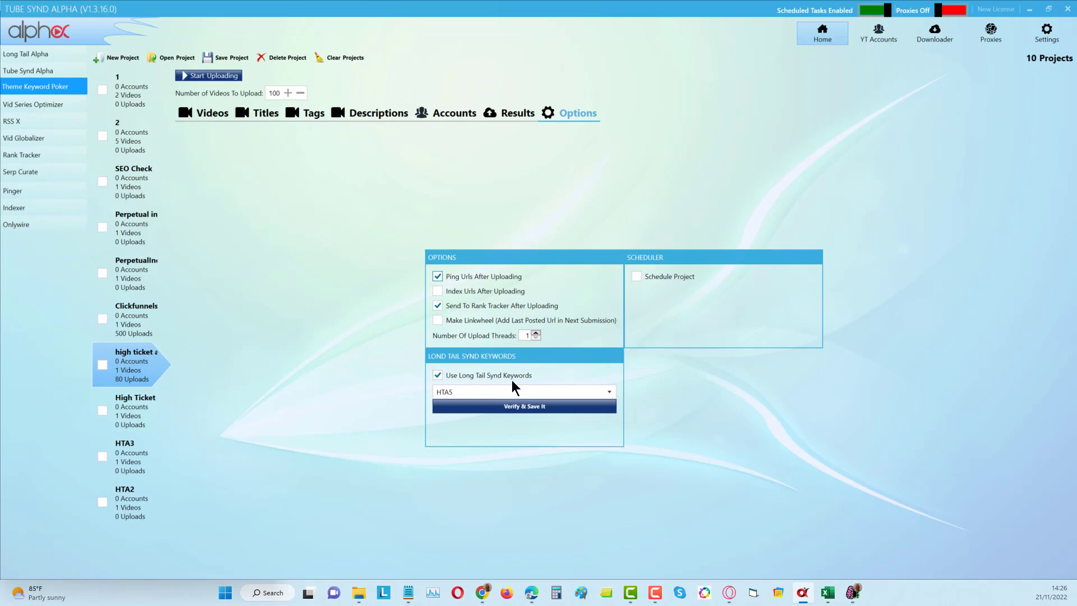
click(28, 57)
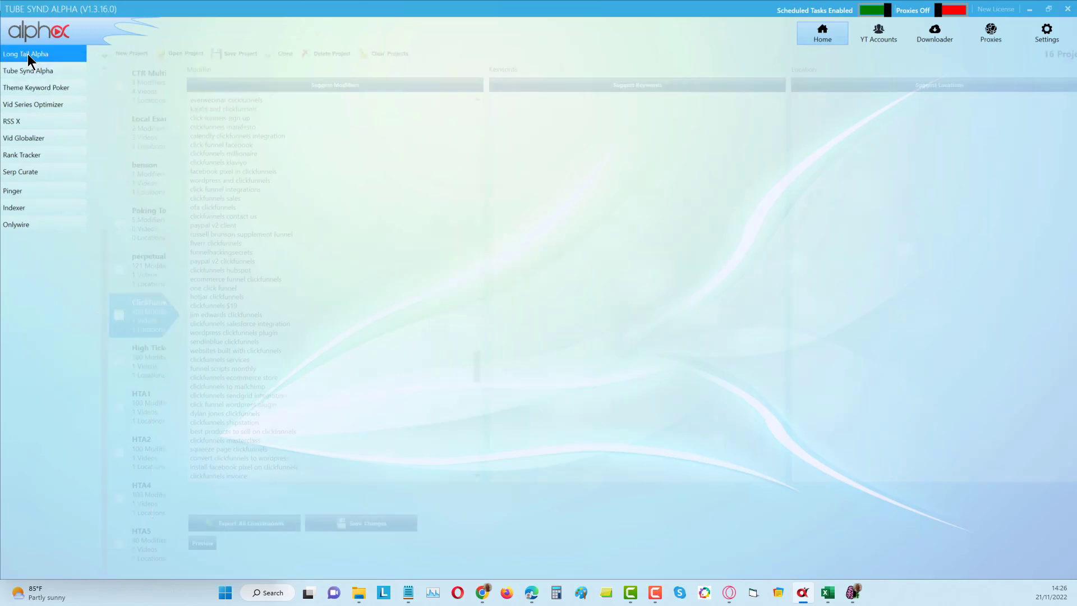
scroll(269, 138, up, 6)
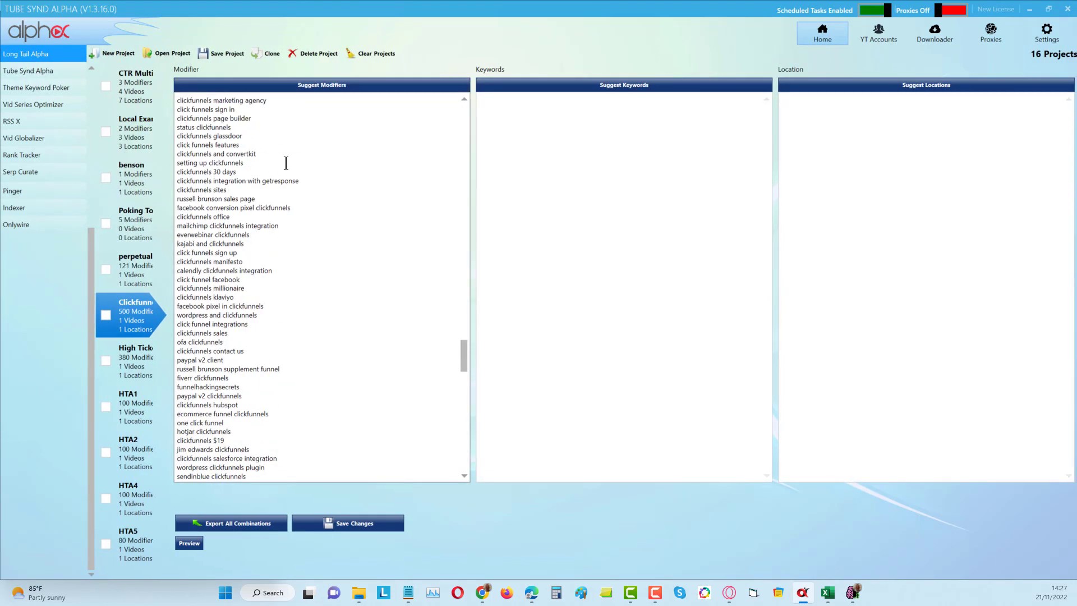
mouse_move(465, 352)
mouse_down()
mouse_move(484, 108)
mouse_move(464, 472)
mouse_move(488, 238)
mouse_move(490, 107)
mouse_move(484, 172)
mouse_move(479, 98)
mouse_move(469, 466)
mouse_up()
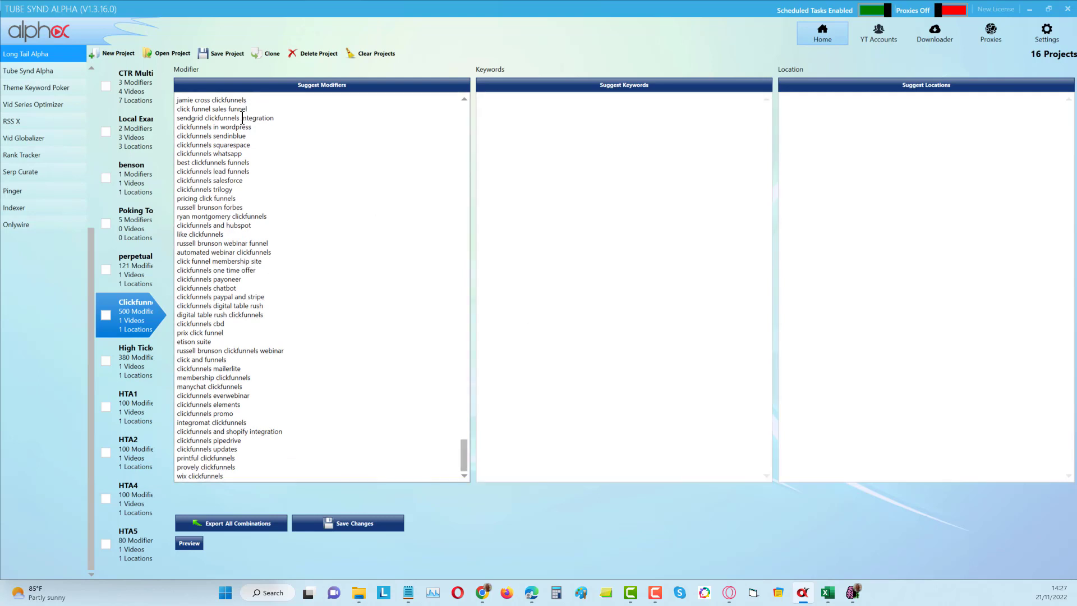
drag(470, 450, 531, 90)
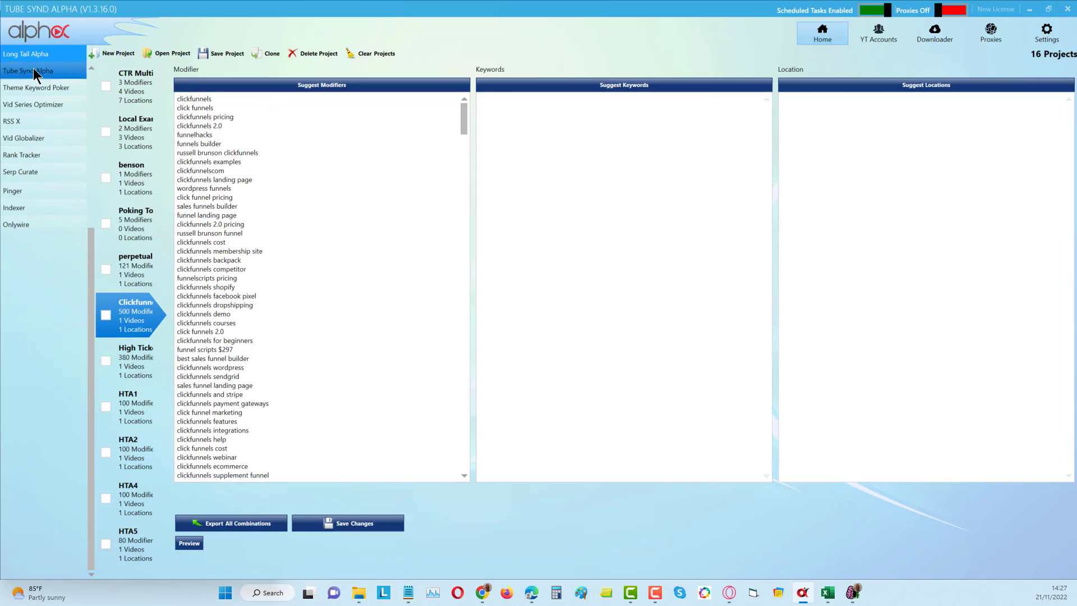
Step: Check the 80 tags, cancel a Long Tail Alpha tag import, and show the descriptions
click(42, 88)
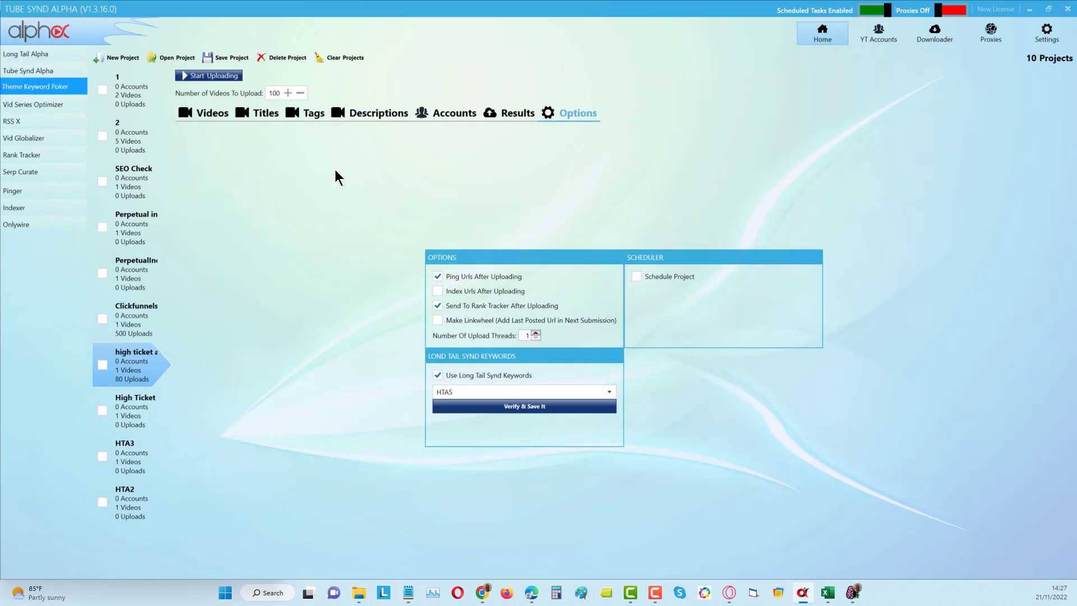
click(313, 113)
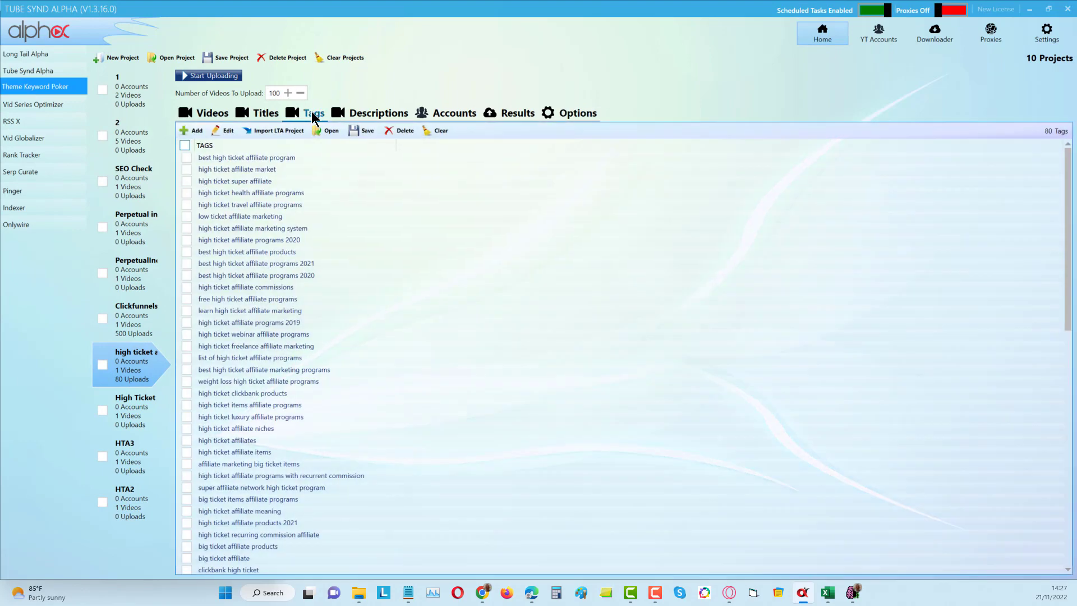
click(275, 131)
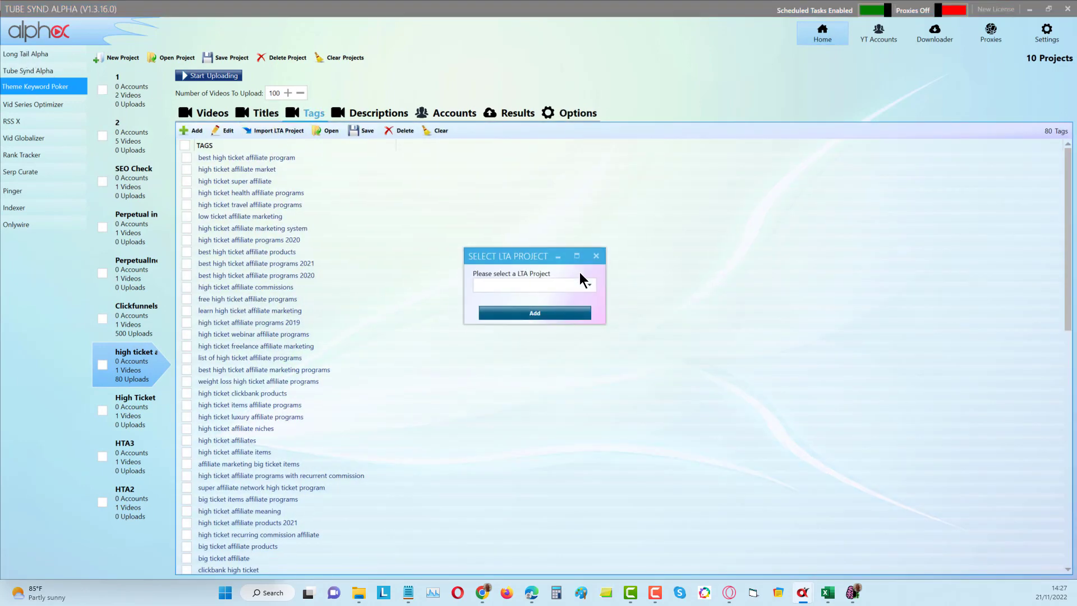
click(583, 284)
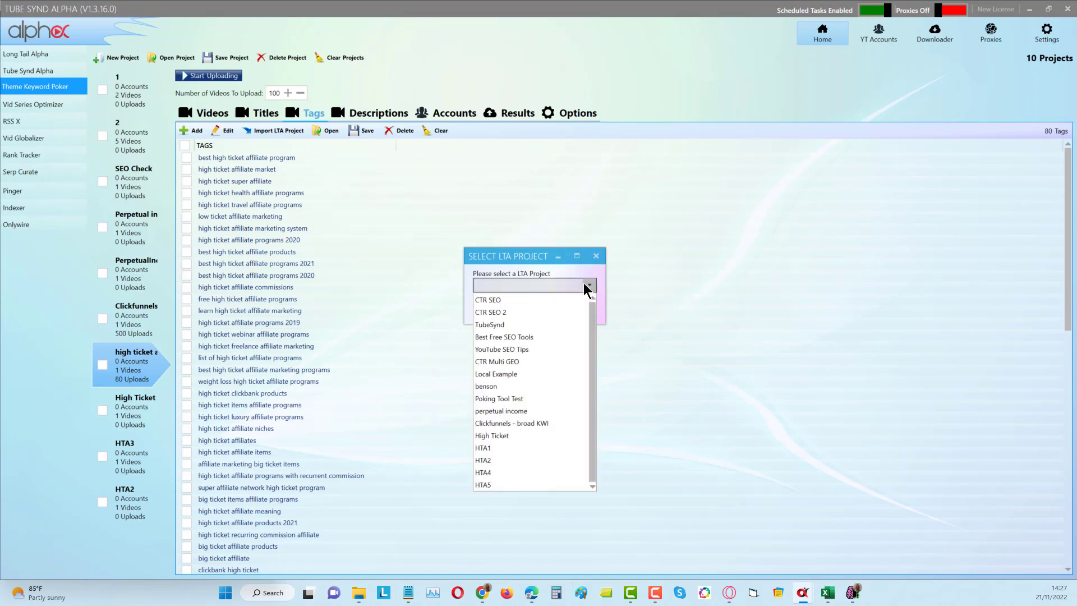
click(598, 255)
click(597, 254)
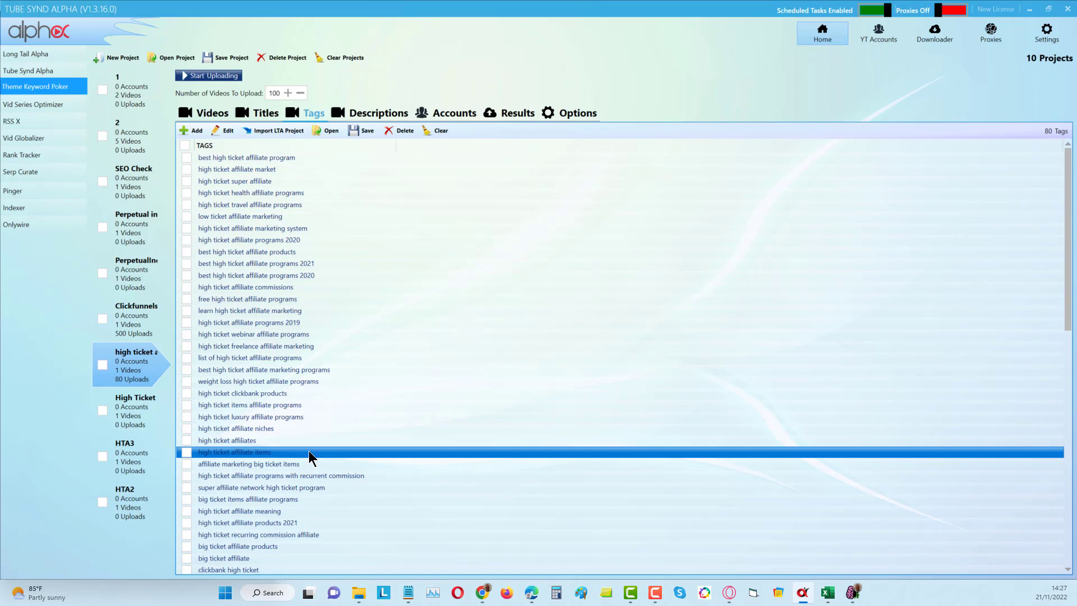
click(382, 112)
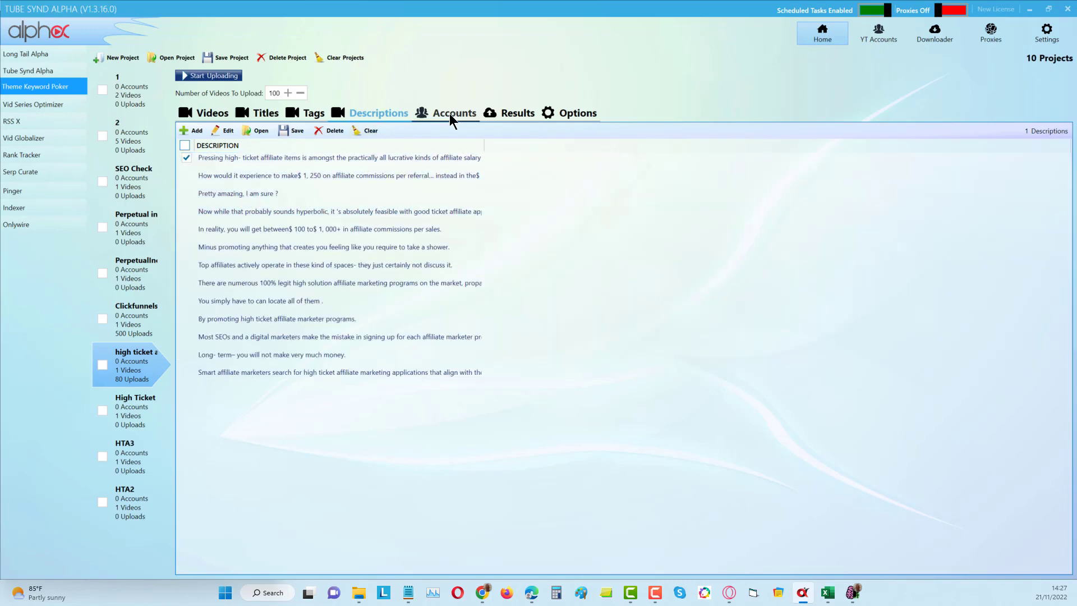
Step: Review the YouTube upload accounts, then show Results with all 80 uploads at 100%
click(453, 114)
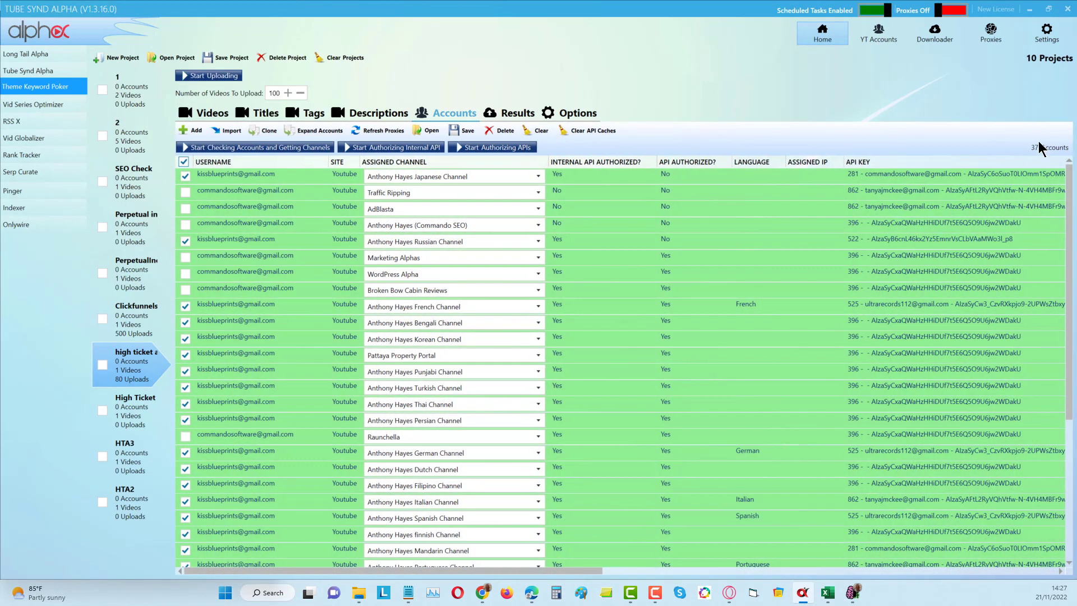
click(520, 113)
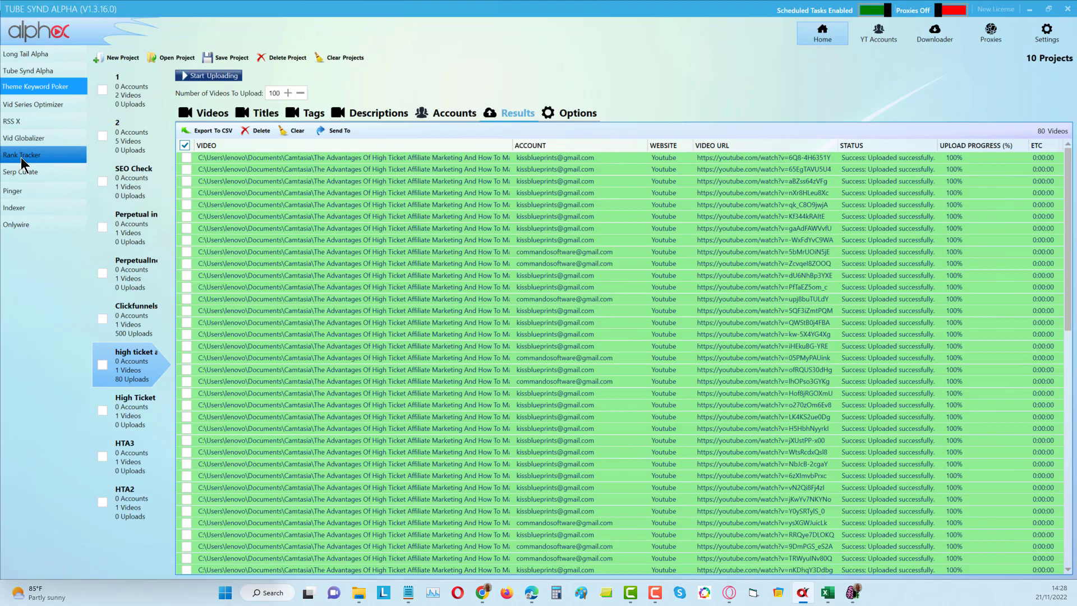
click(577, 158)
click(693, 171)
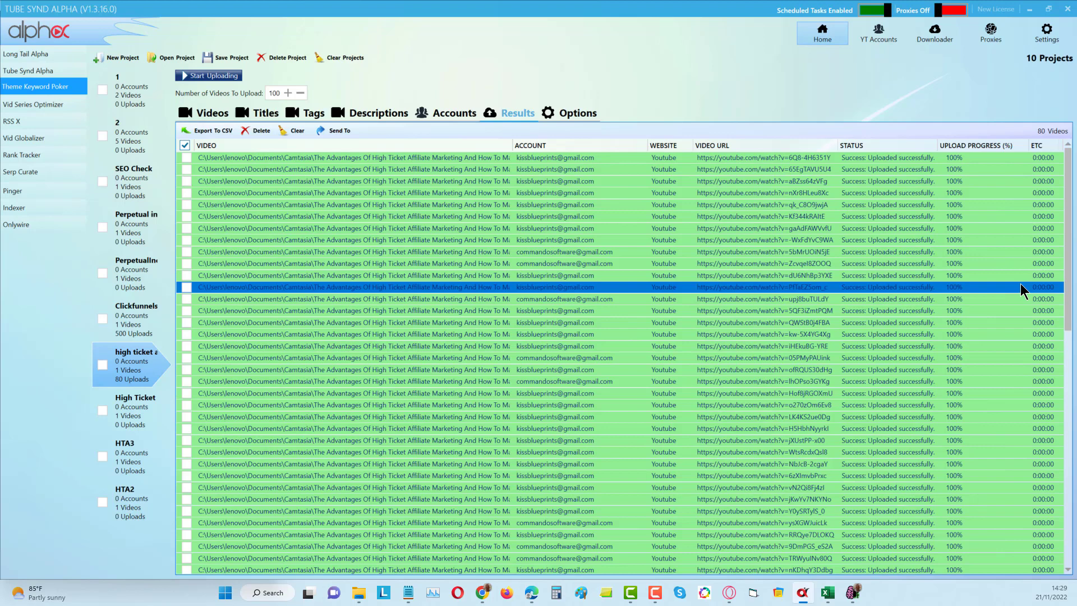
click(948, 315)
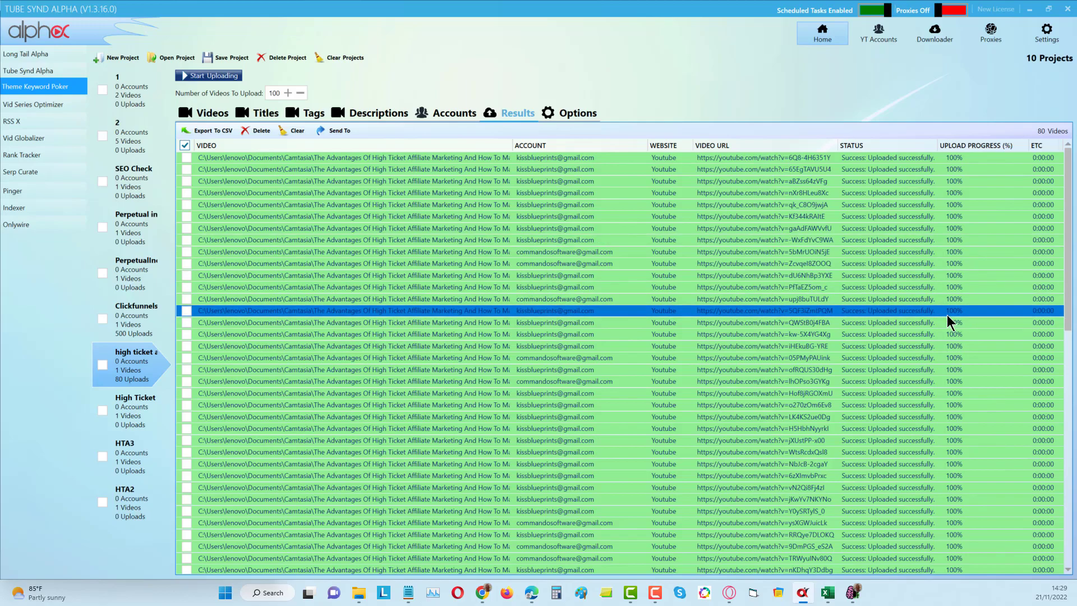